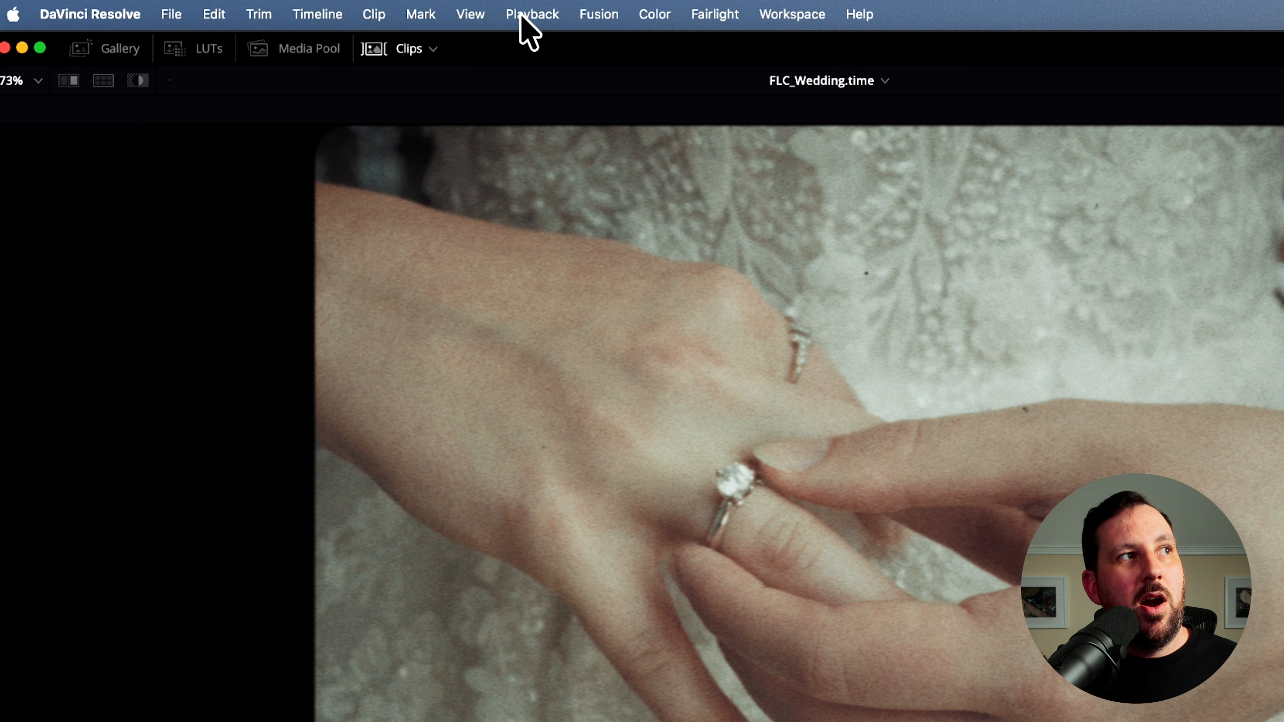
Step: Set the timeline playback resolution to Full, then pause playback of the wedding timeline
mouse_move(612, 106)
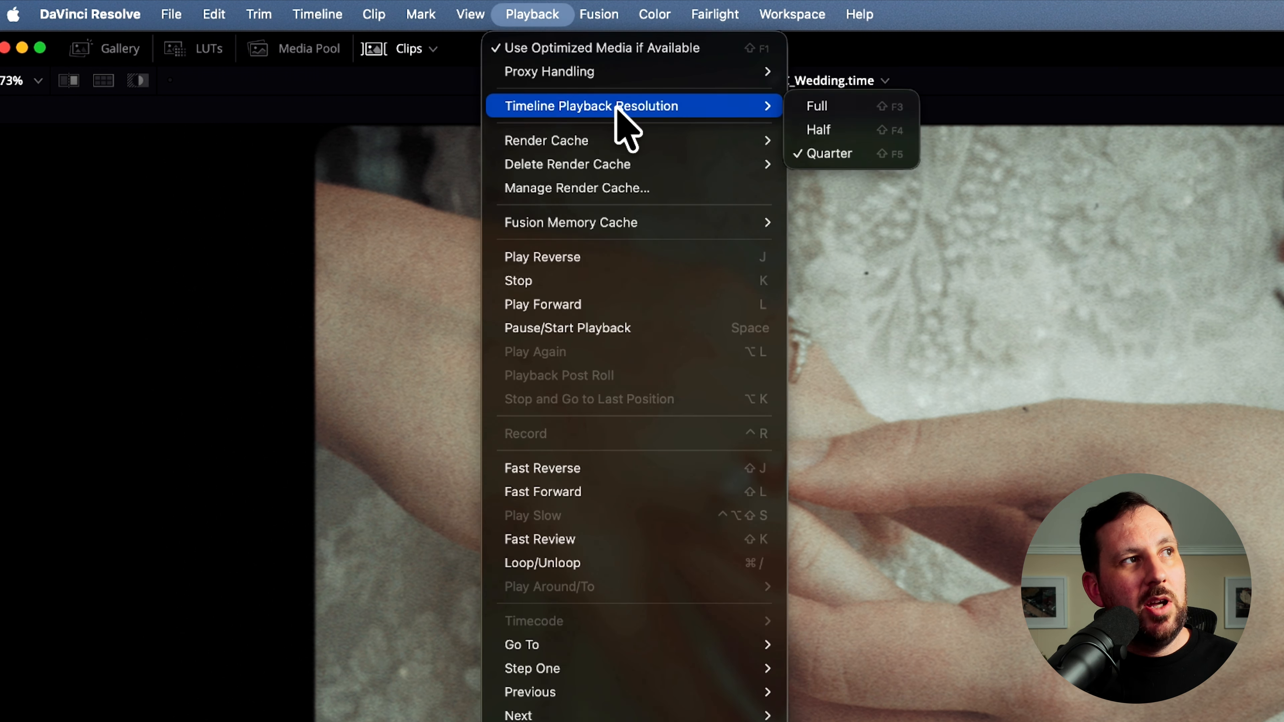
left_click(851, 106)
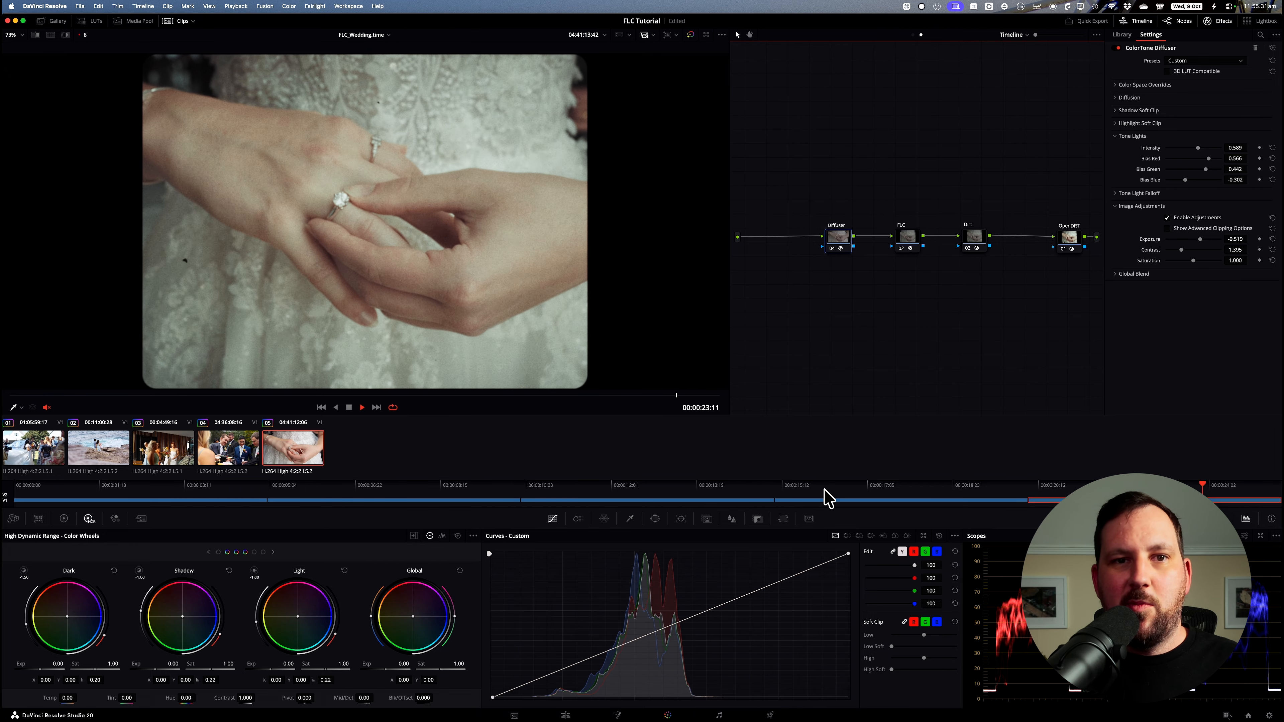
key("space")
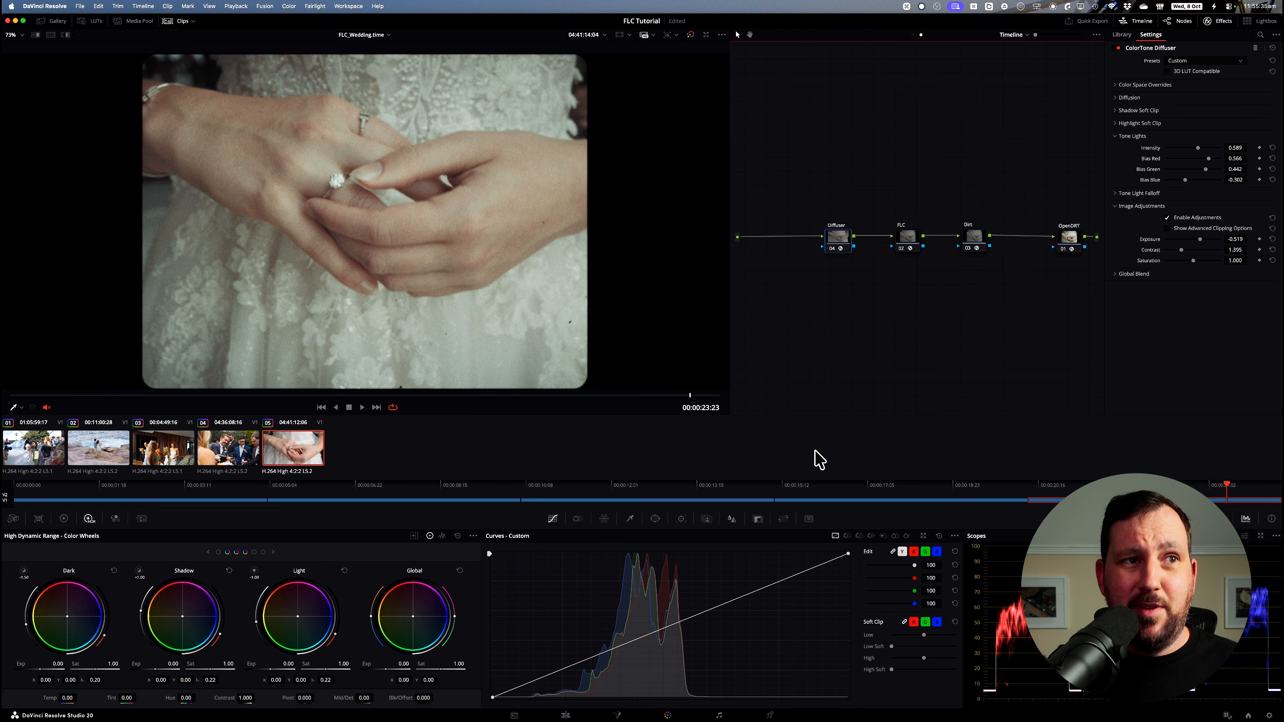
Step: Set the timeline playback resolution to Quarter and start playback
left_click(236, 6)
mouse_move(263, 46)
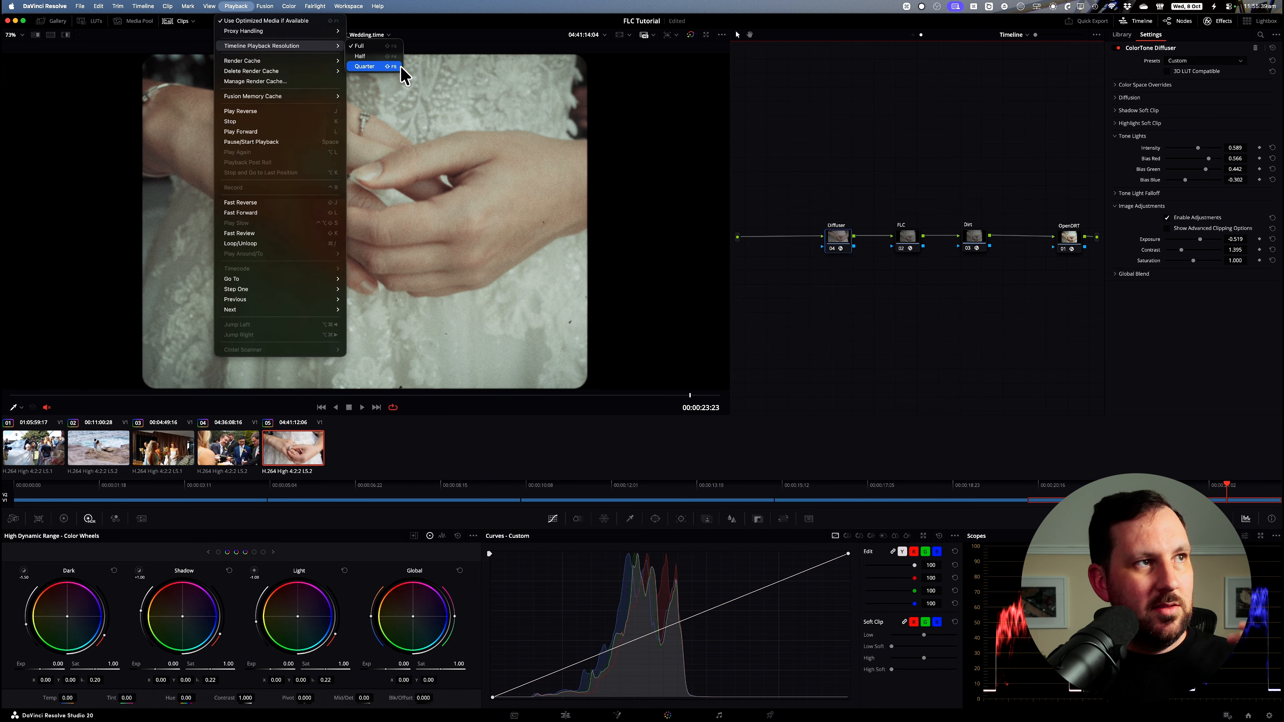
left_click(374, 67)
key("space")
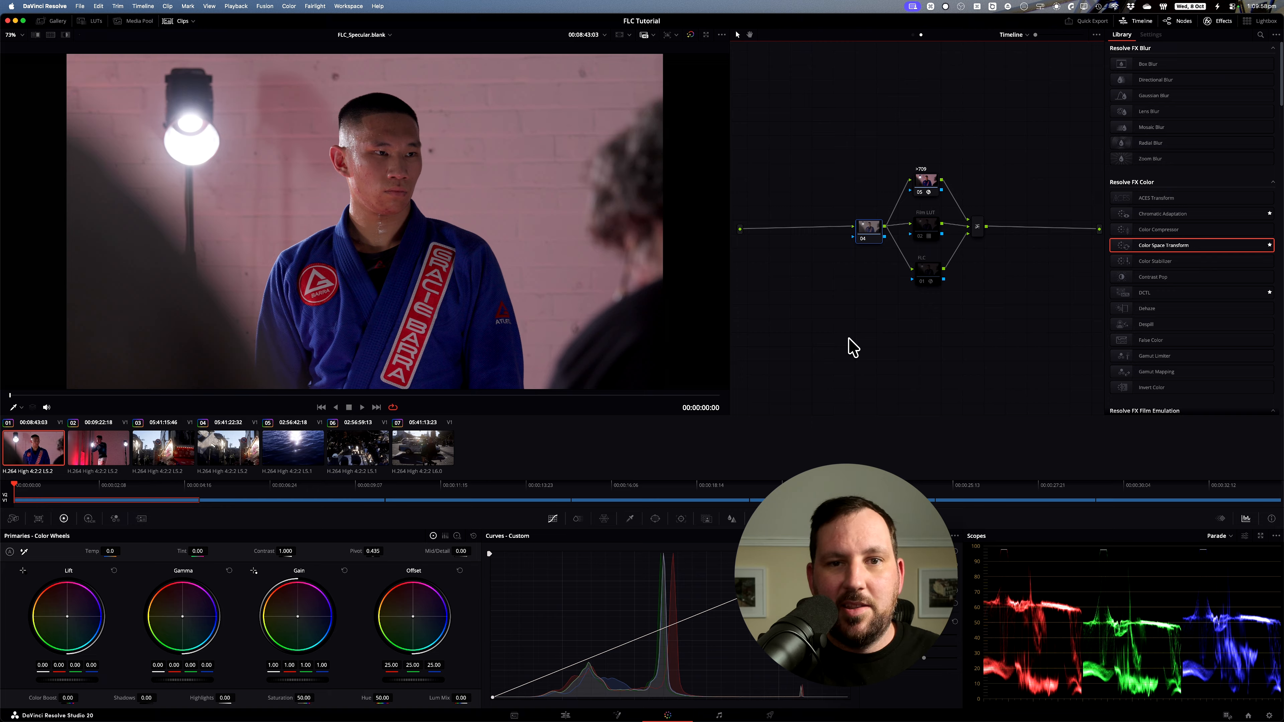
Step: Enable the Film LUT node and the FLC node on the first clip, and show the FLC node's Film Look Creator settings
left_click(920, 235)
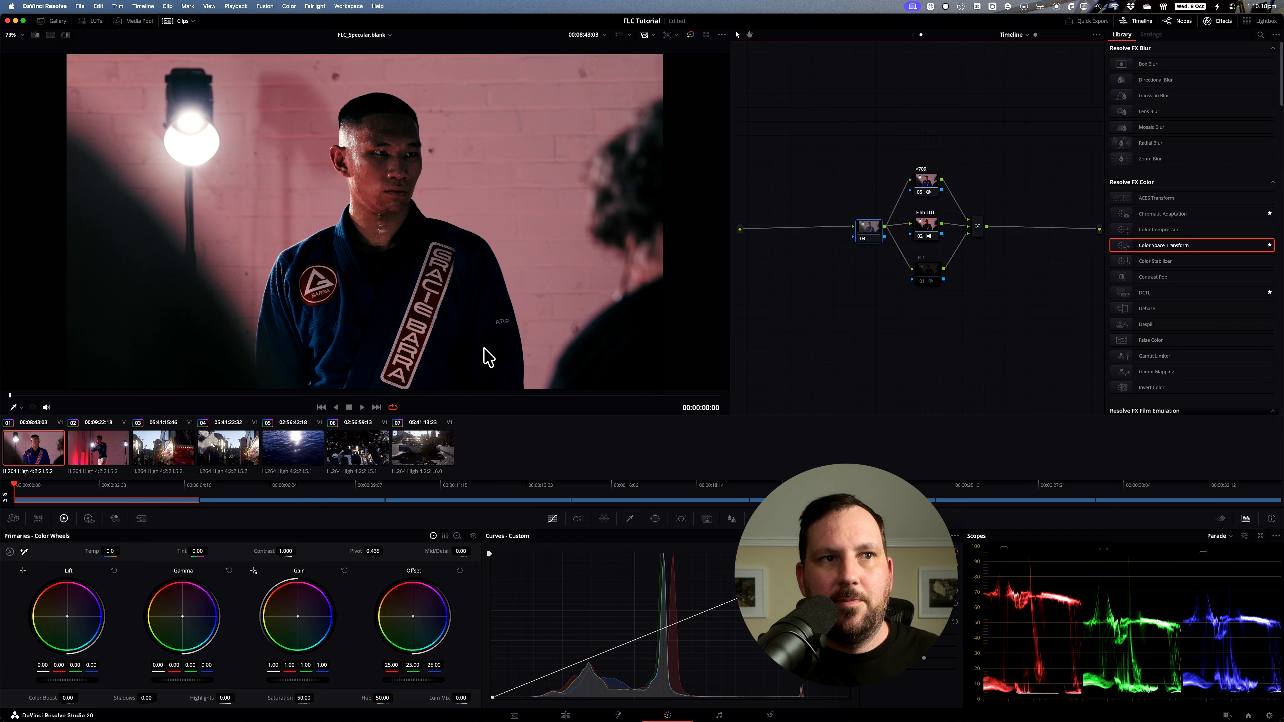
left_click(928, 282)
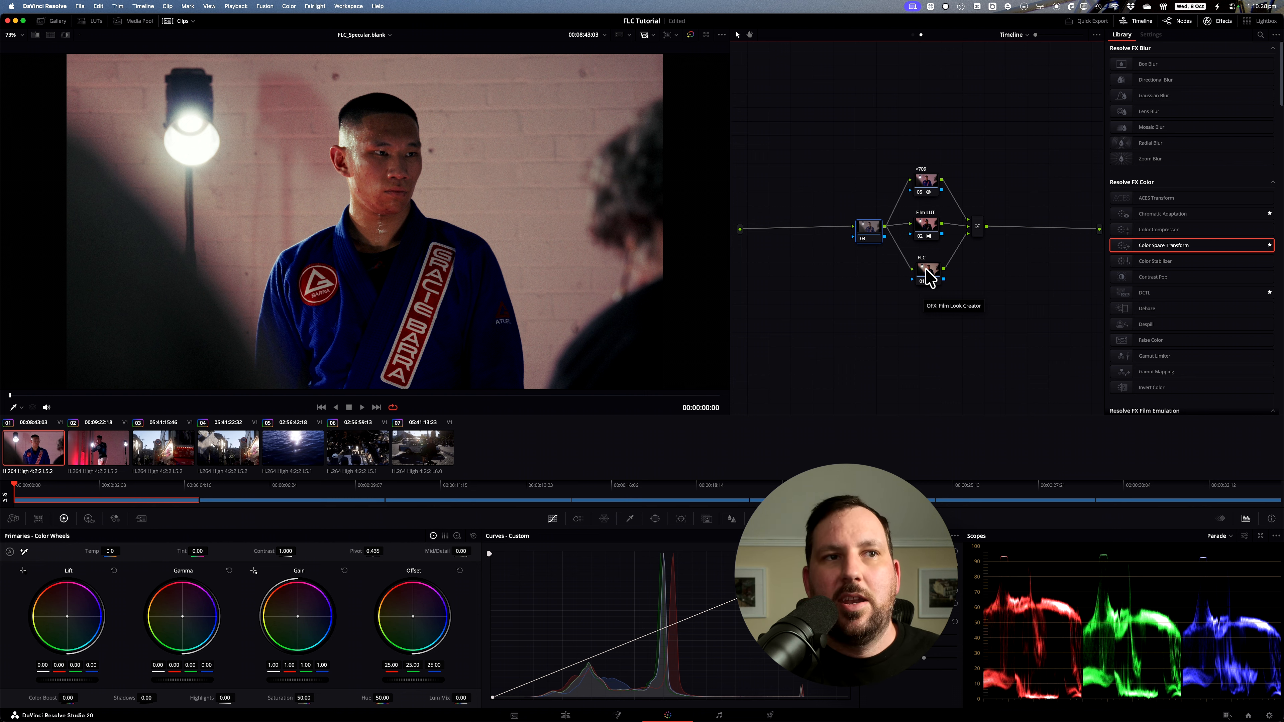
left_click(928, 275)
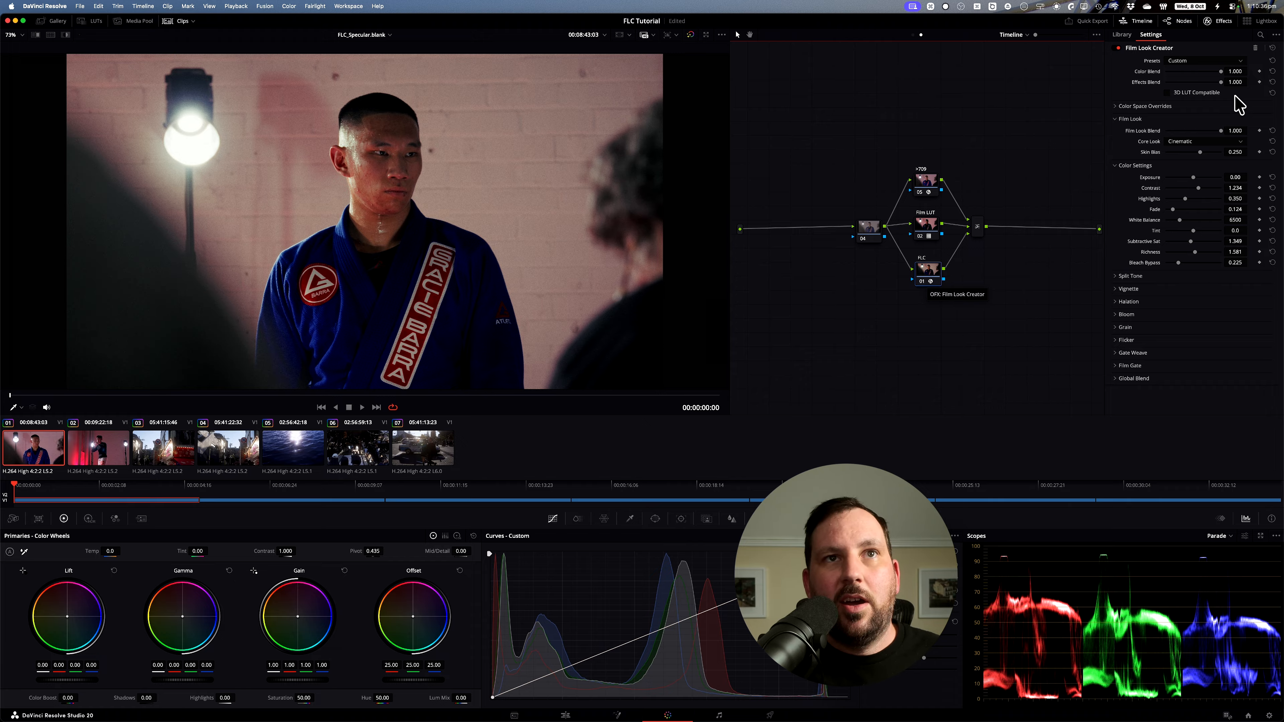
Step: Turn 3D LUT Compatible on and back off in Film Look Creator to compare the available effects
left_click(1167, 92)
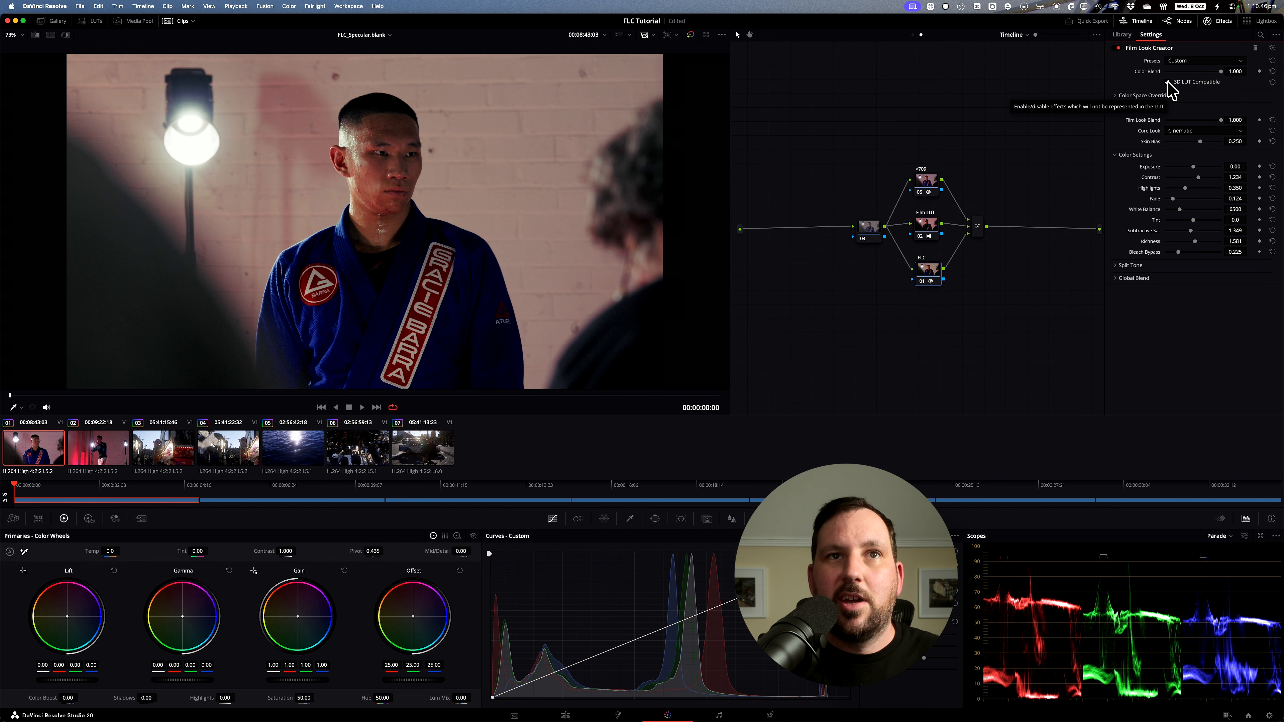
left_click(1168, 82)
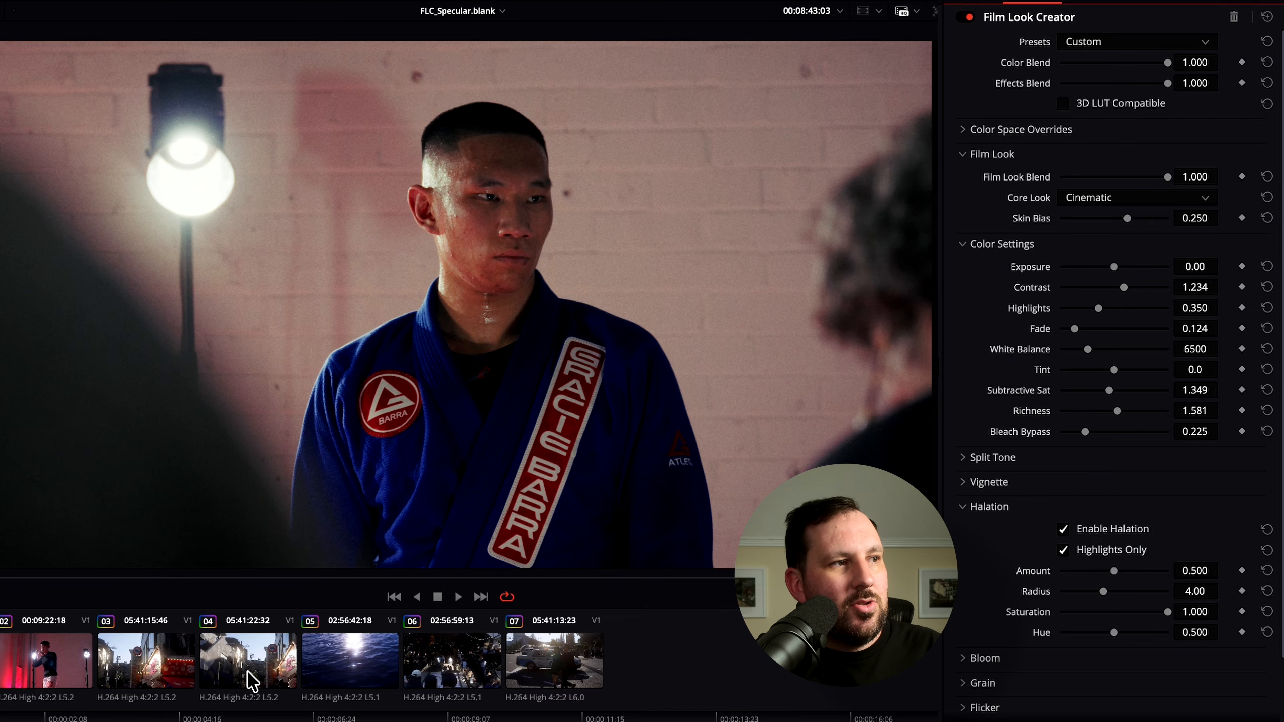
Step: Compare the street clip 04 with halation disabled and enabled several times, leaving halation enabled
left_click(251, 678)
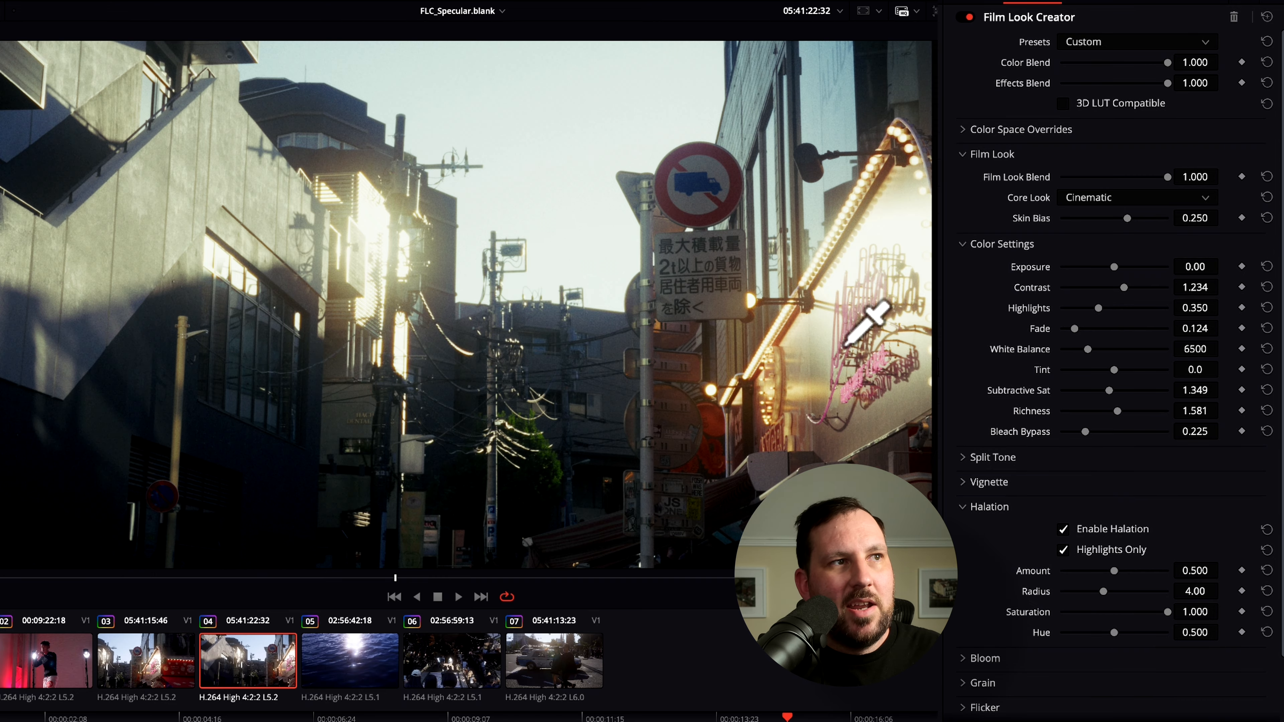
left_click(1062, 528)
left_click(1061, 529)
left_click(1062, 528)
left_click(1062, 529)
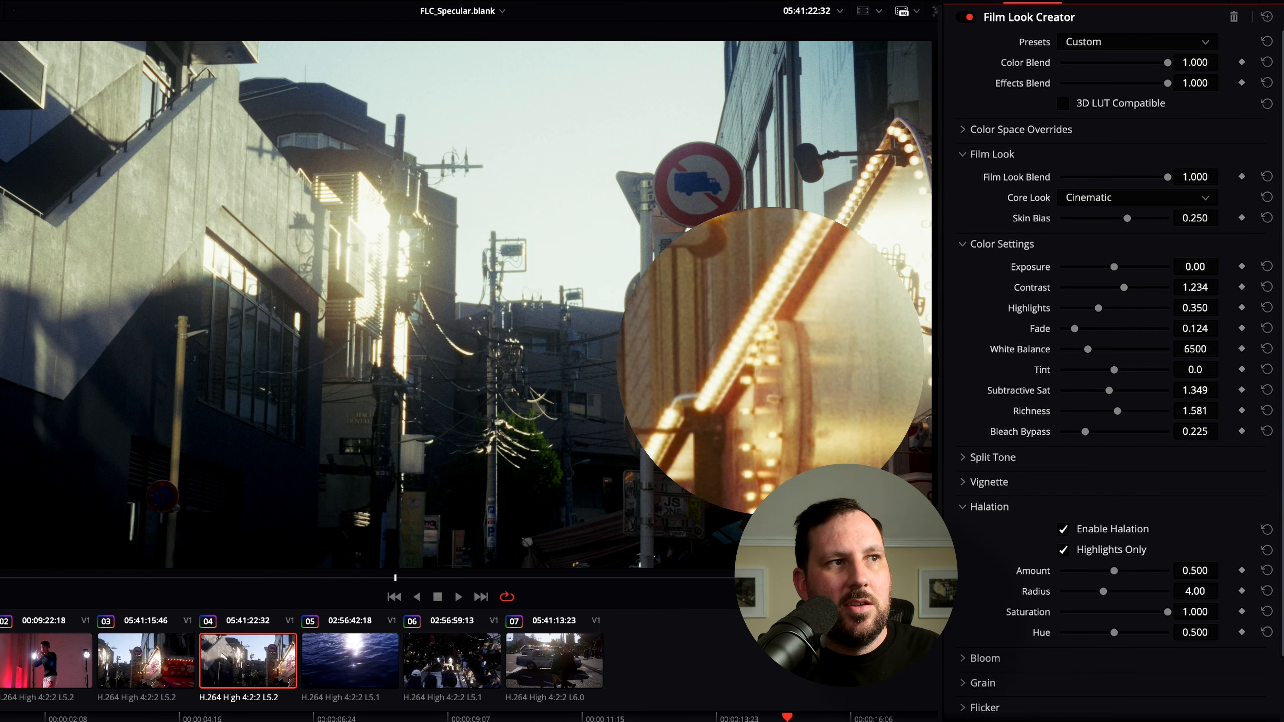
left_click(1063, 528)
left_click(1063, 529)
Step: Set the halation amount to 0.535, trying its maximum on clip 04 and fine-tuning it on the taxi clip 07
left_click_drag(1109, 567, 1199, 574)
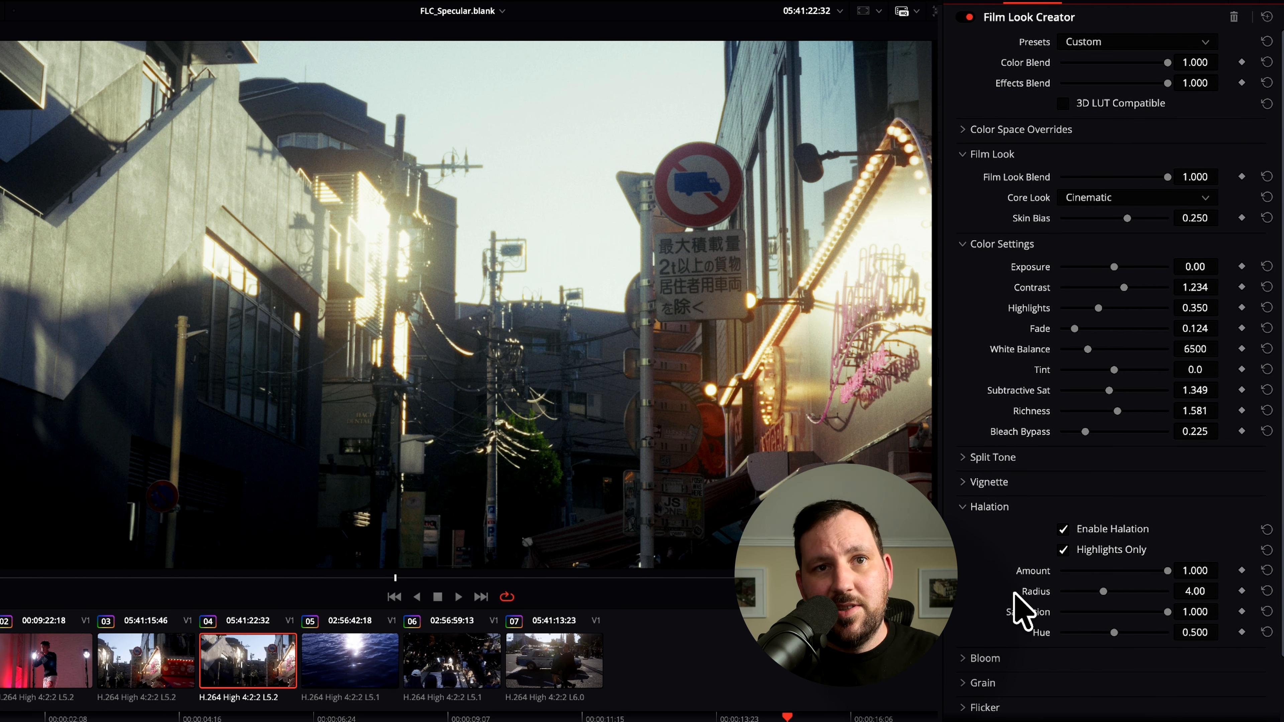
left_click(1114, 570)
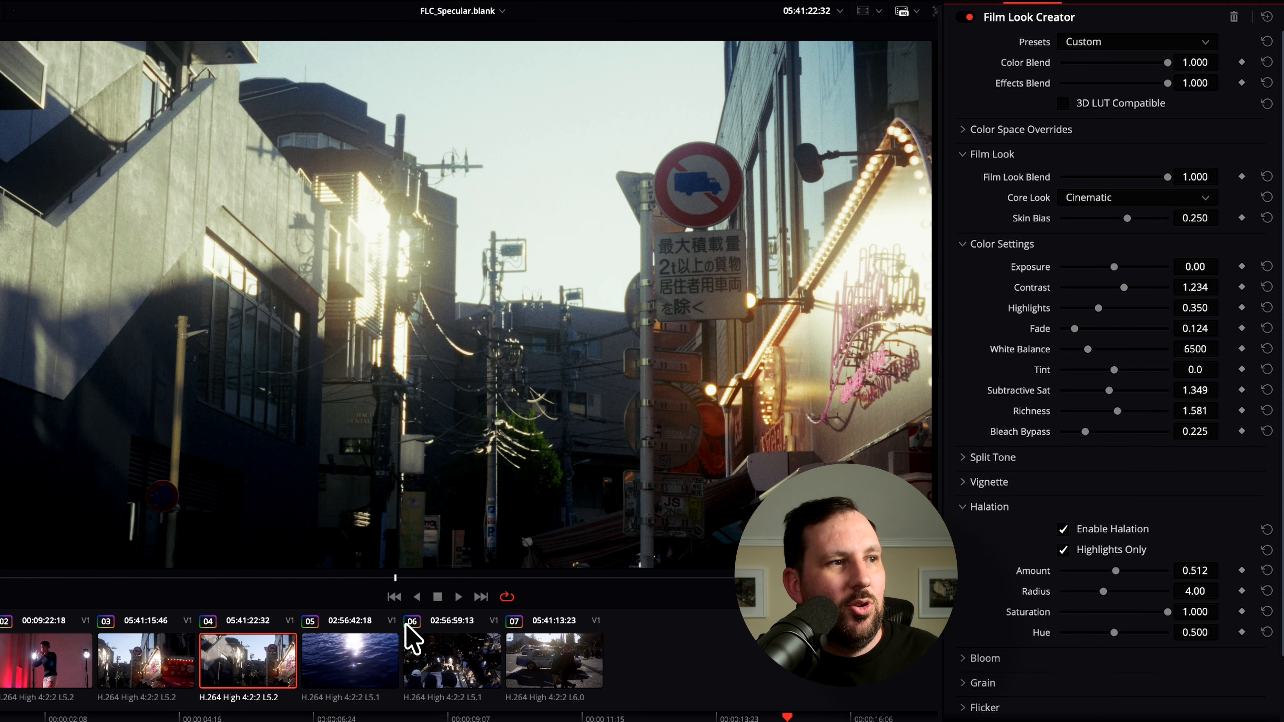
left_click(547, 678)
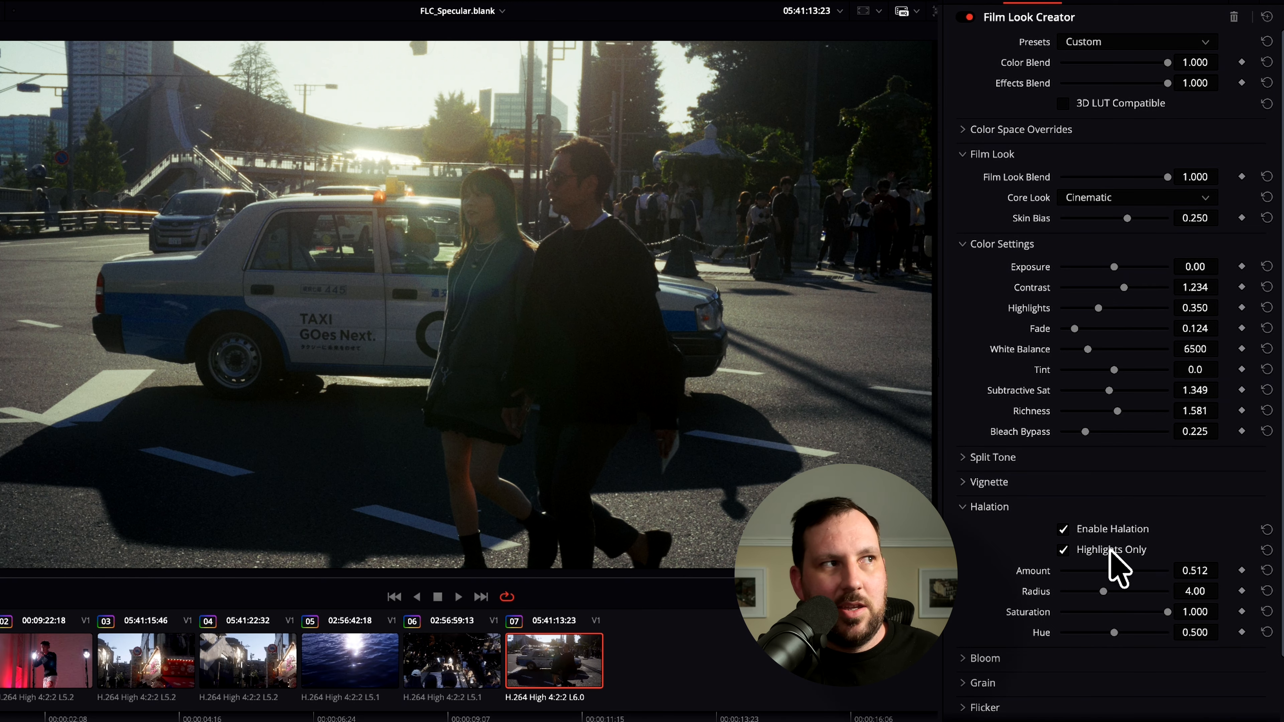
mouse_move(1114, 574)
left_mouse_down()
mouse_move(1129, 574)
mouse_move(1099, 571)
mouse_move(1132, 572)
mouse_move(1121, 573)
left_mouse_up()
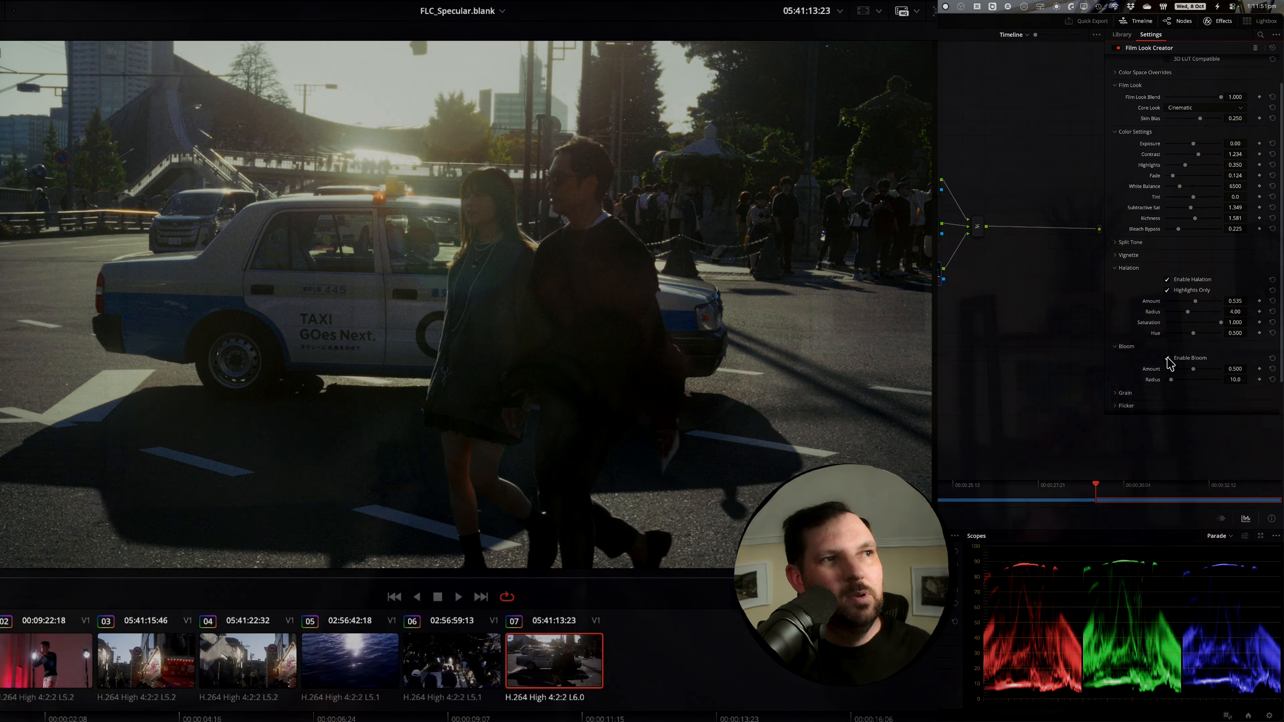
Step: Enable Bloom, compare it on clips 07, 06 and 05, and set its amount to 0.667 and radius to 71.3
left_click(1168, 358)
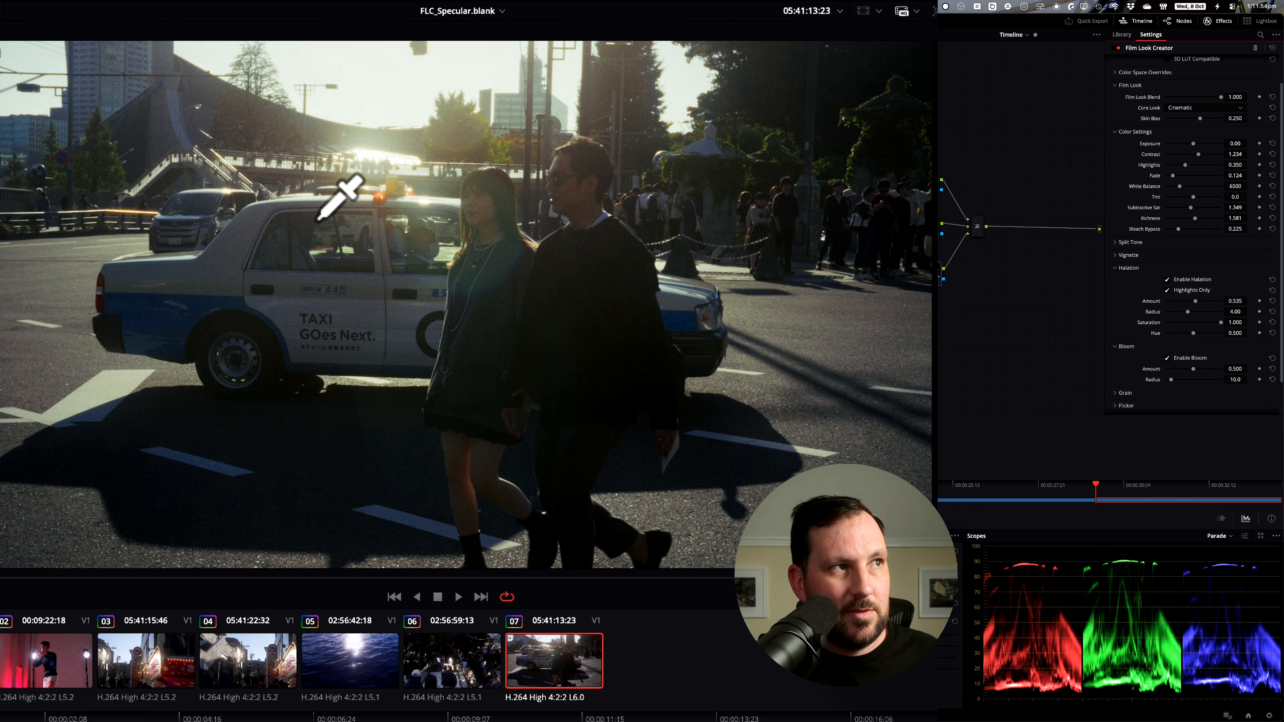
left_click(1168, 358)
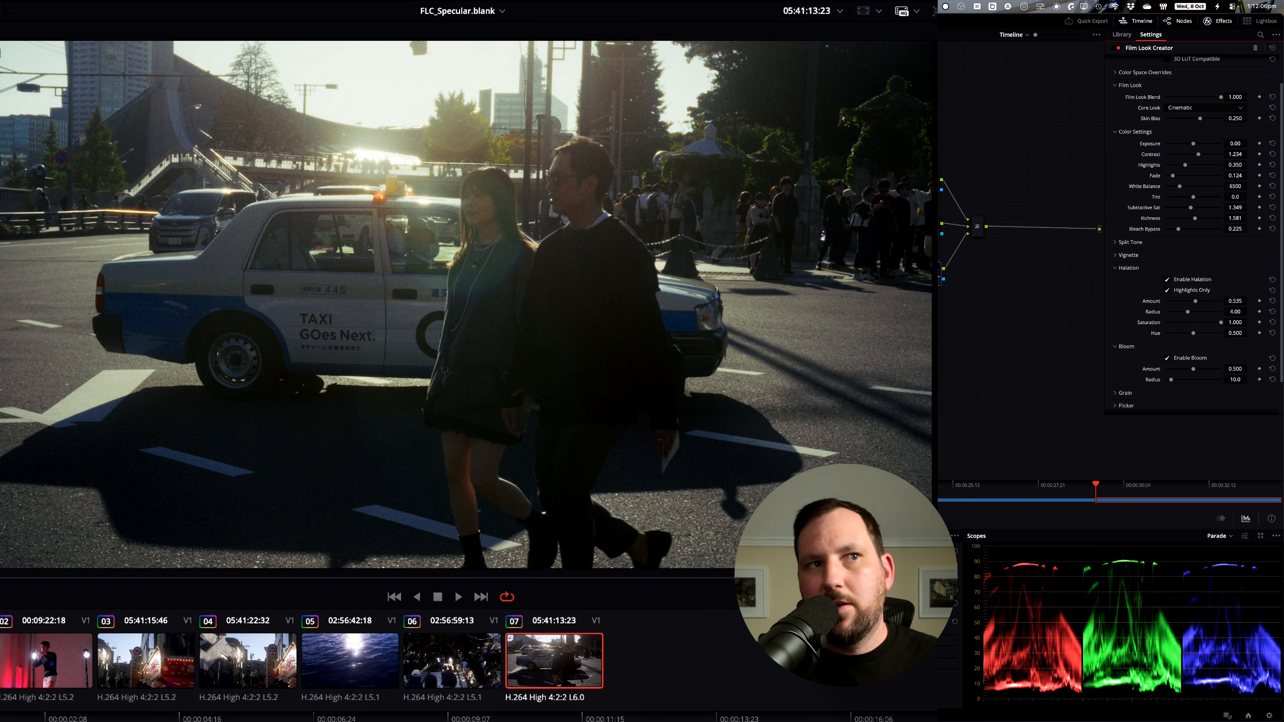
left_click(433, 673)
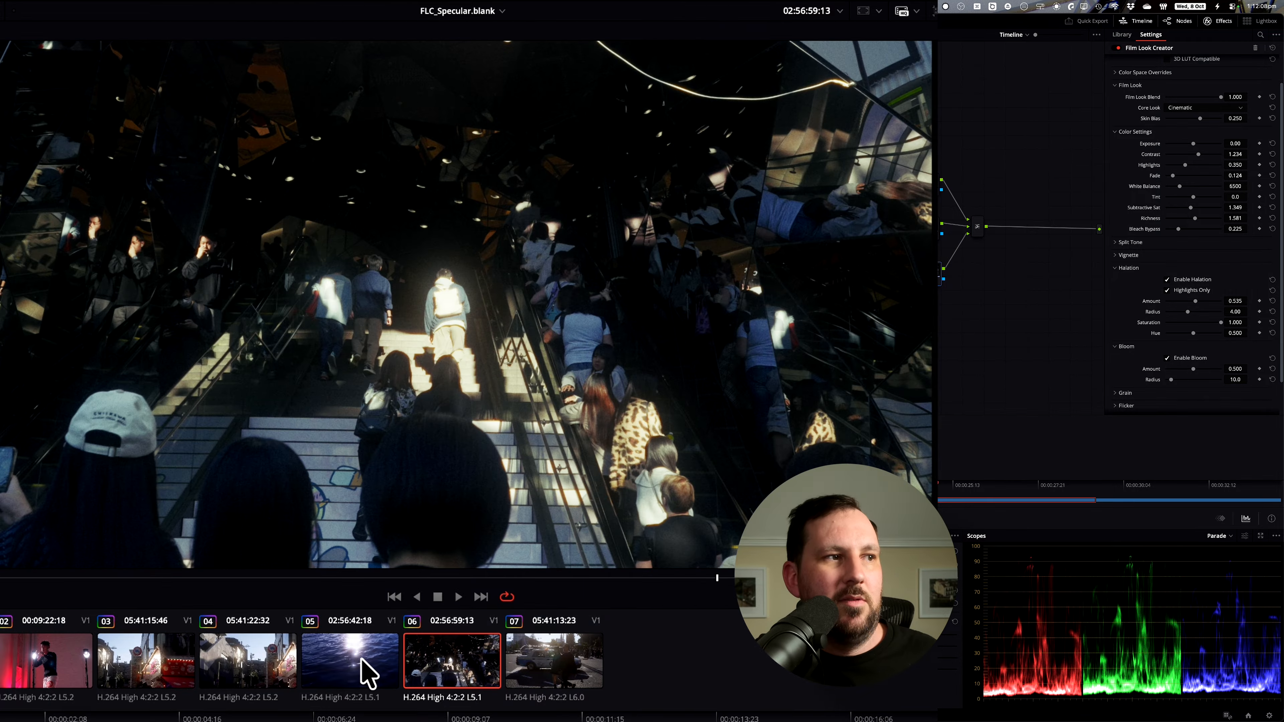
left_click(356, 670)
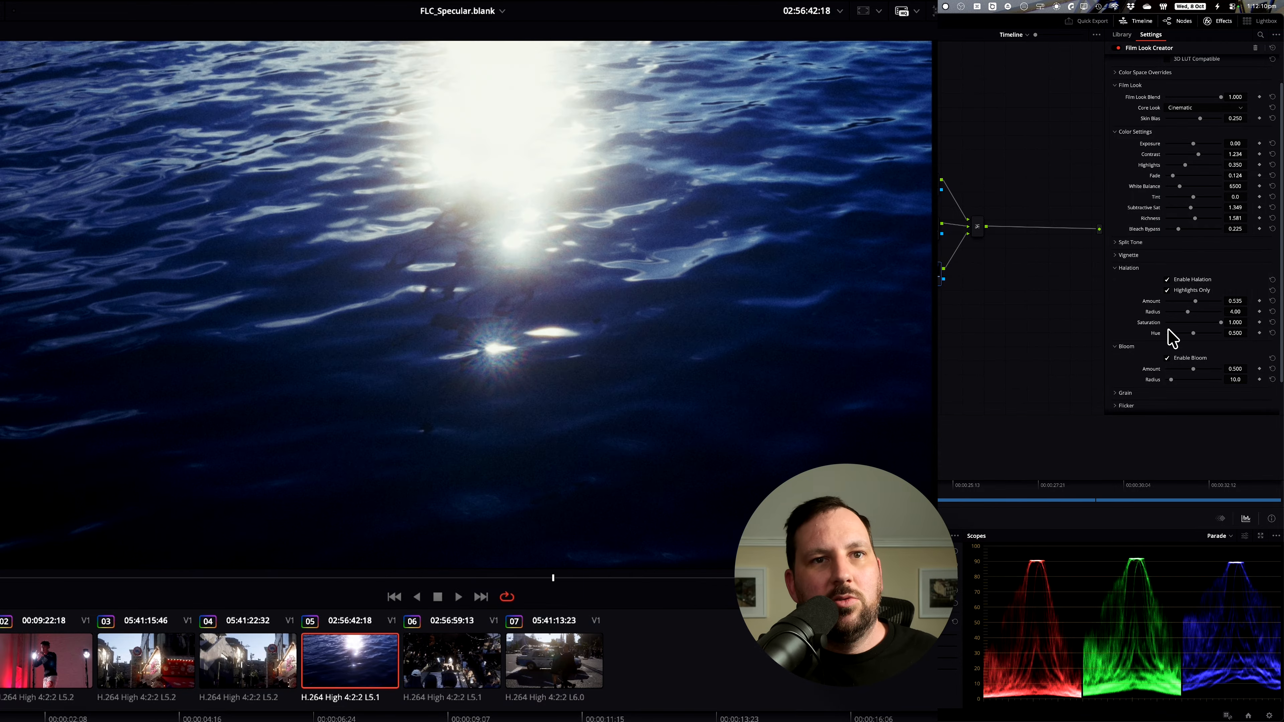
left_click(1171, 358)
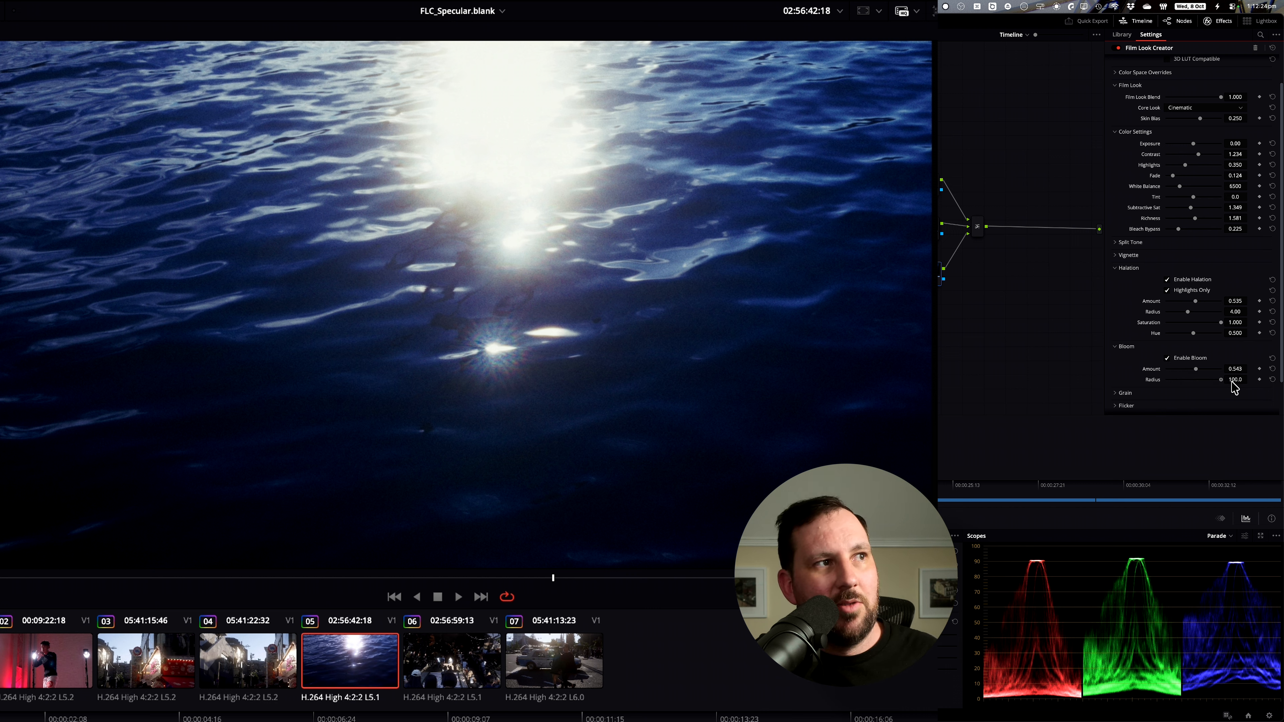
left_click_drag(1215, 372, 1155, 379)
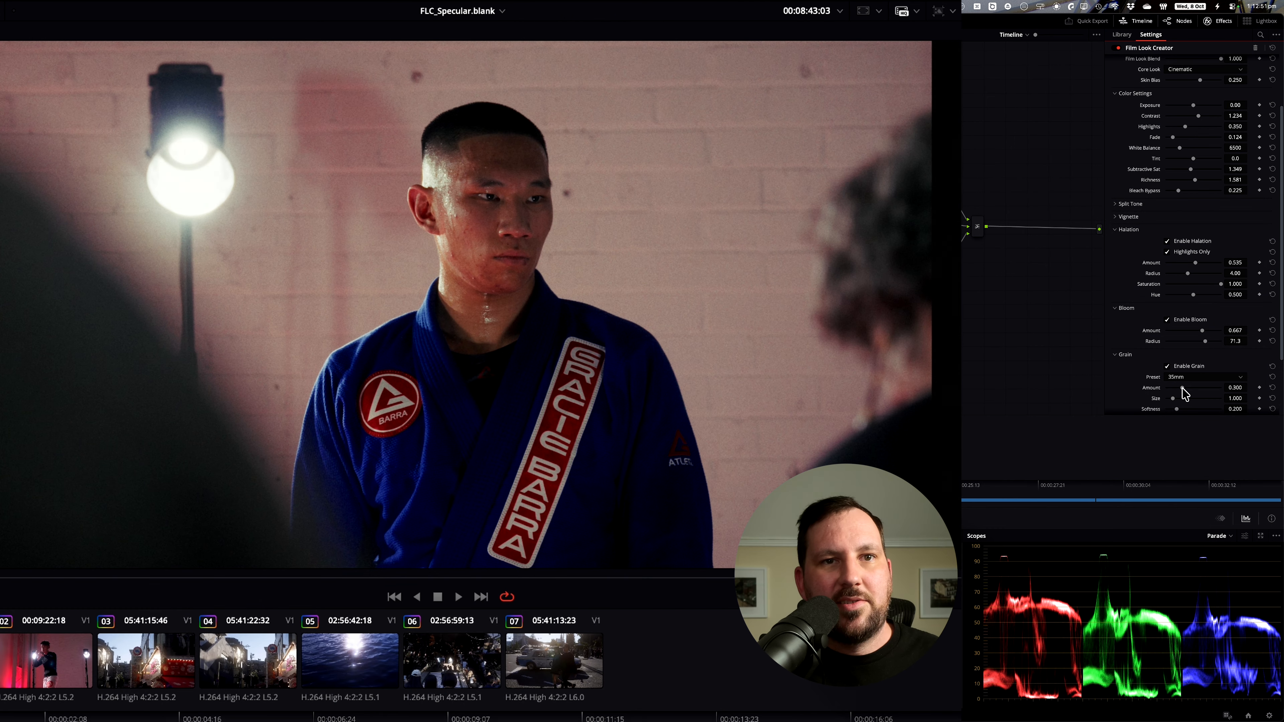
Step: Set the film grain amount to 0.388, size to 2.233 and saturation to 0.178, and adjust the image defocus
left_click_drag(1196, 388, 1210, 387)
scroll(1207, 388, "down", 1)
scroll(1203, 396, "down", 1)
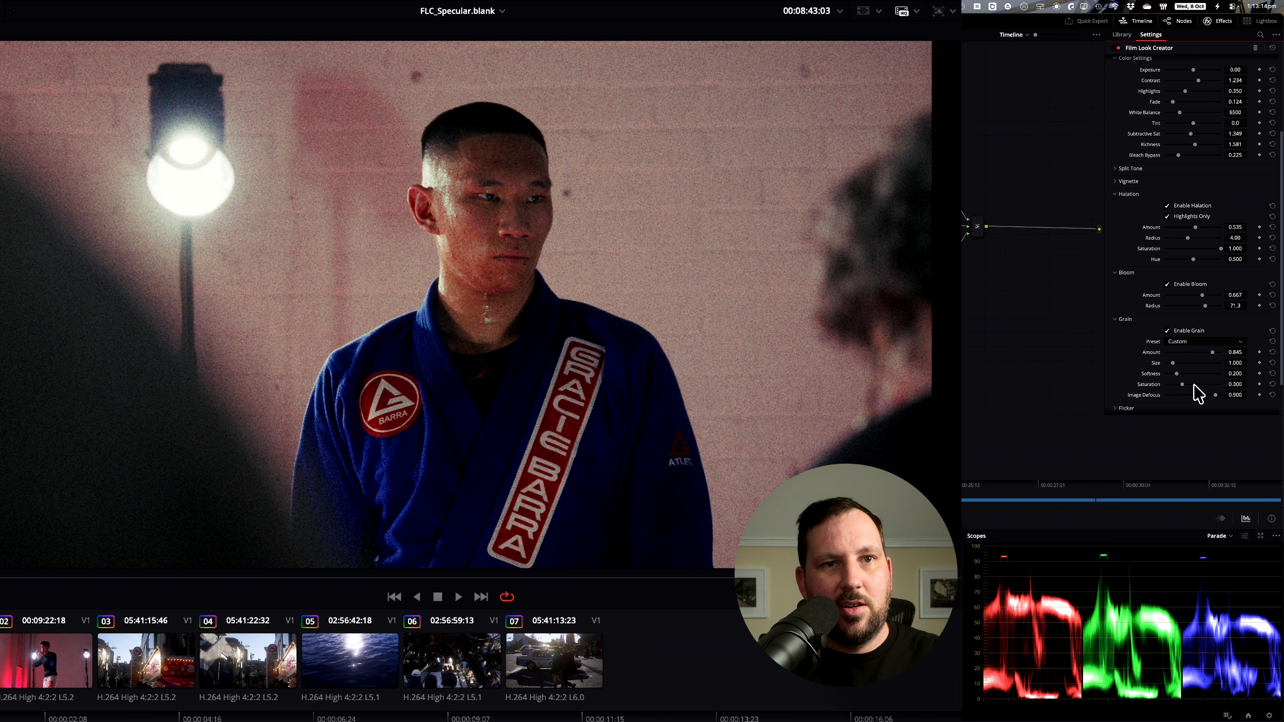
left_click_drag(1186, 386, 1171, 390)
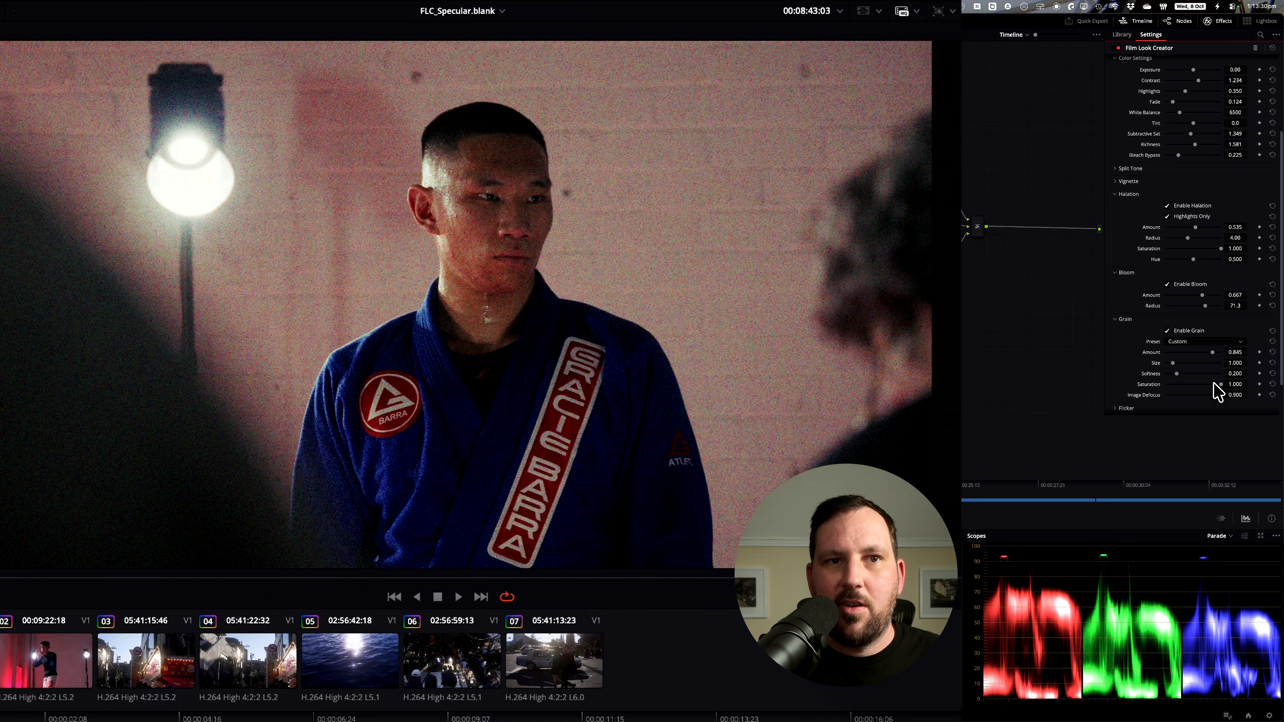
left_click_drag(1214, 384, 1174, 384)
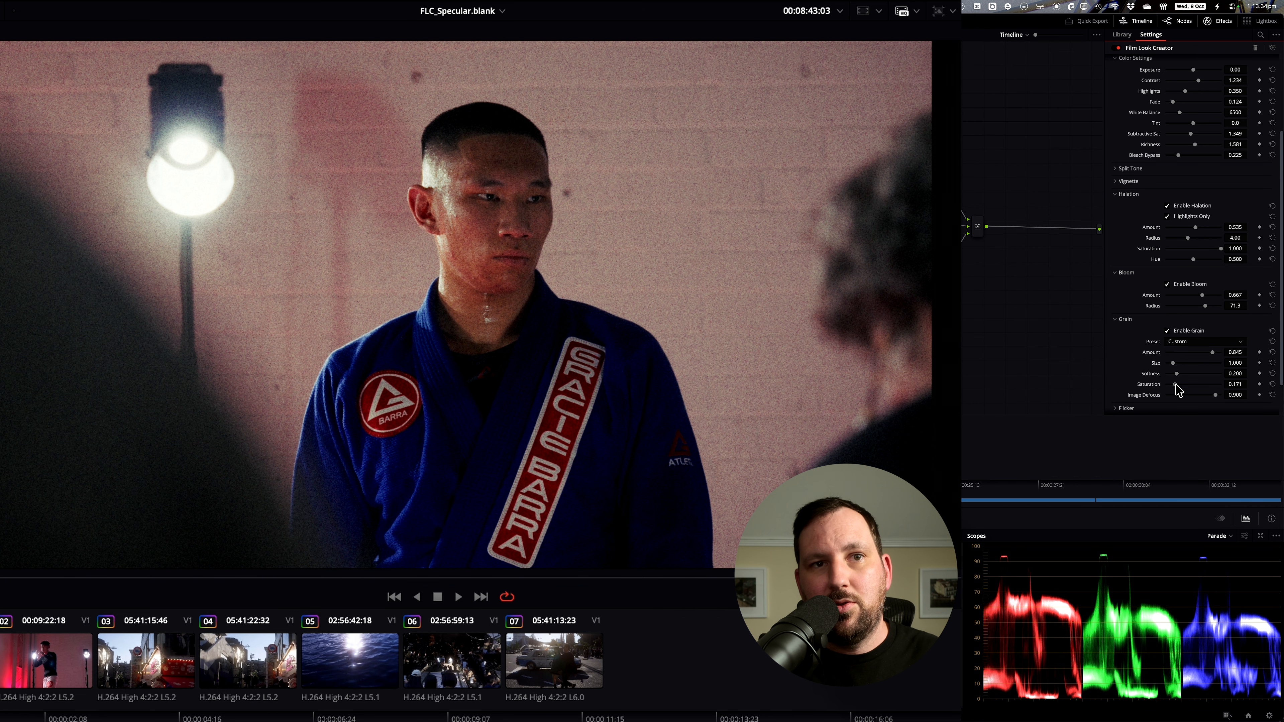
left_click_drag(1212, 353, 1179, 369)
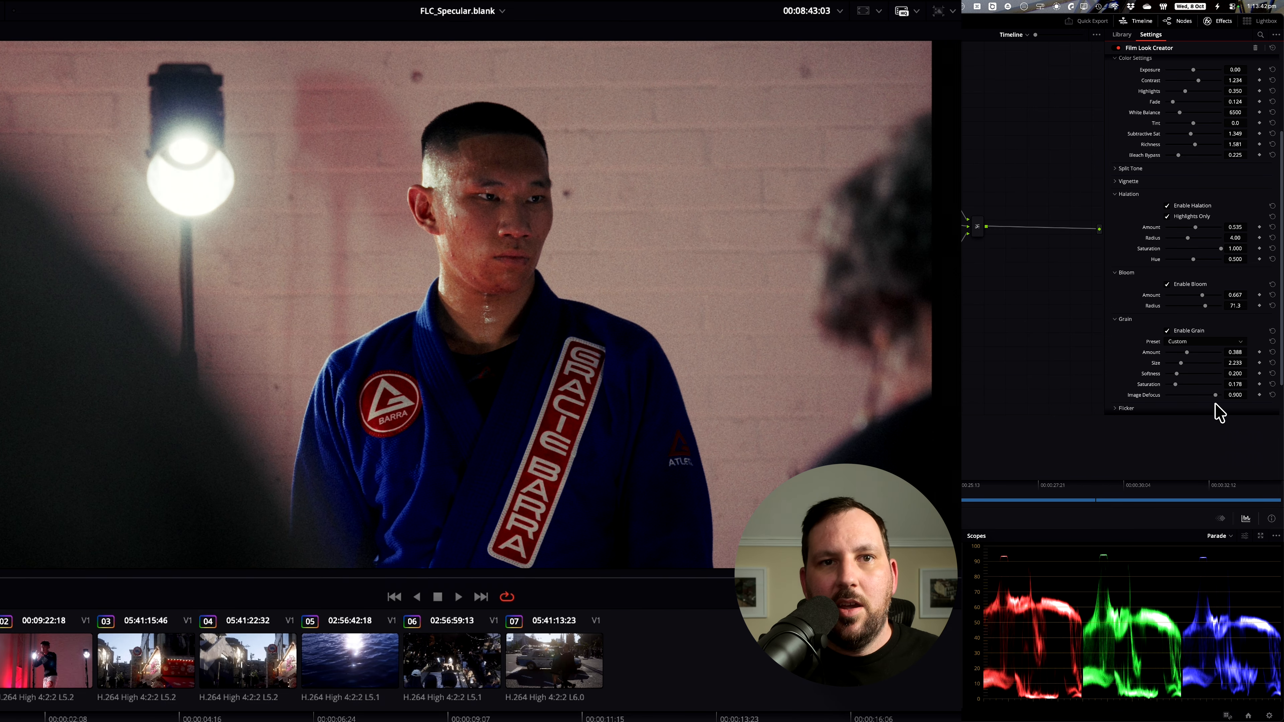
mouse_move(1215, 395)
left_mouse_down()
mouse_move(1175, 396)
mouse_move(1212, 396)
left_mouse_up()
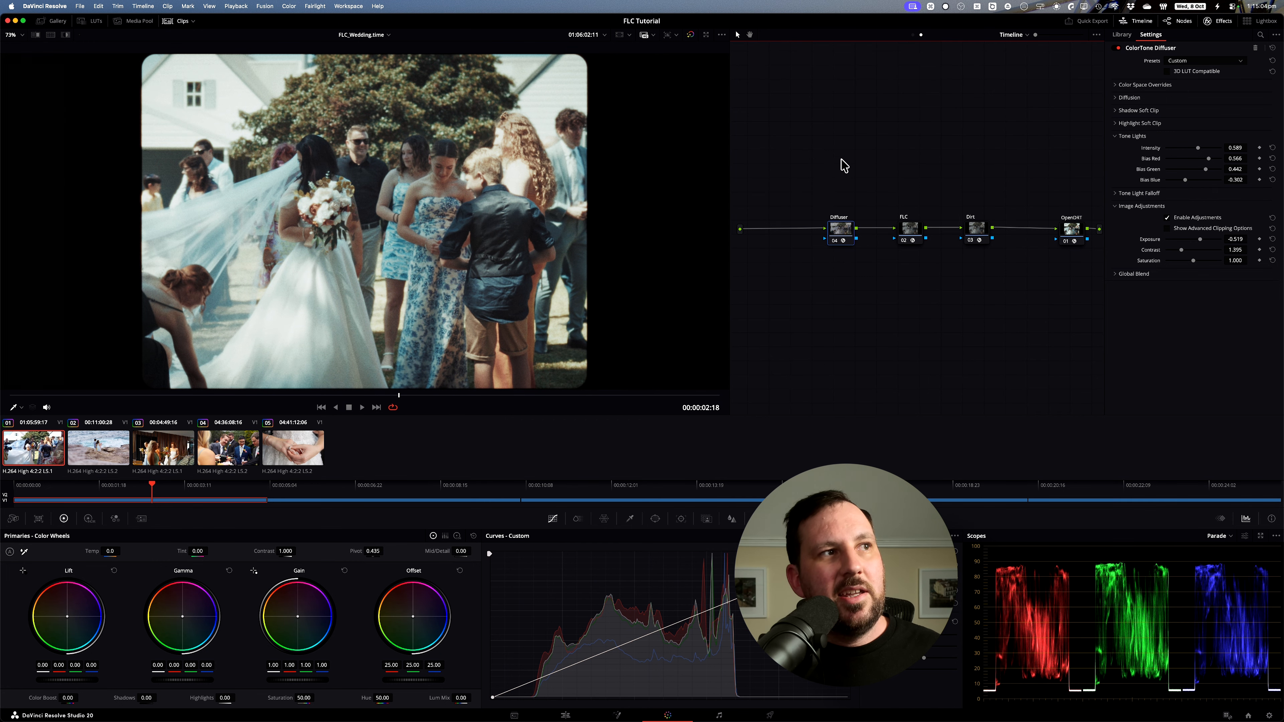
Step: Move the Diffuser, FLC and Dirt nodes together away from the OpenDRT node, and review the Diffuser and Dirt node settings
left_click_drag(829, 157, 1008, 286)
left_click_drag(977, 230, 952, 235)
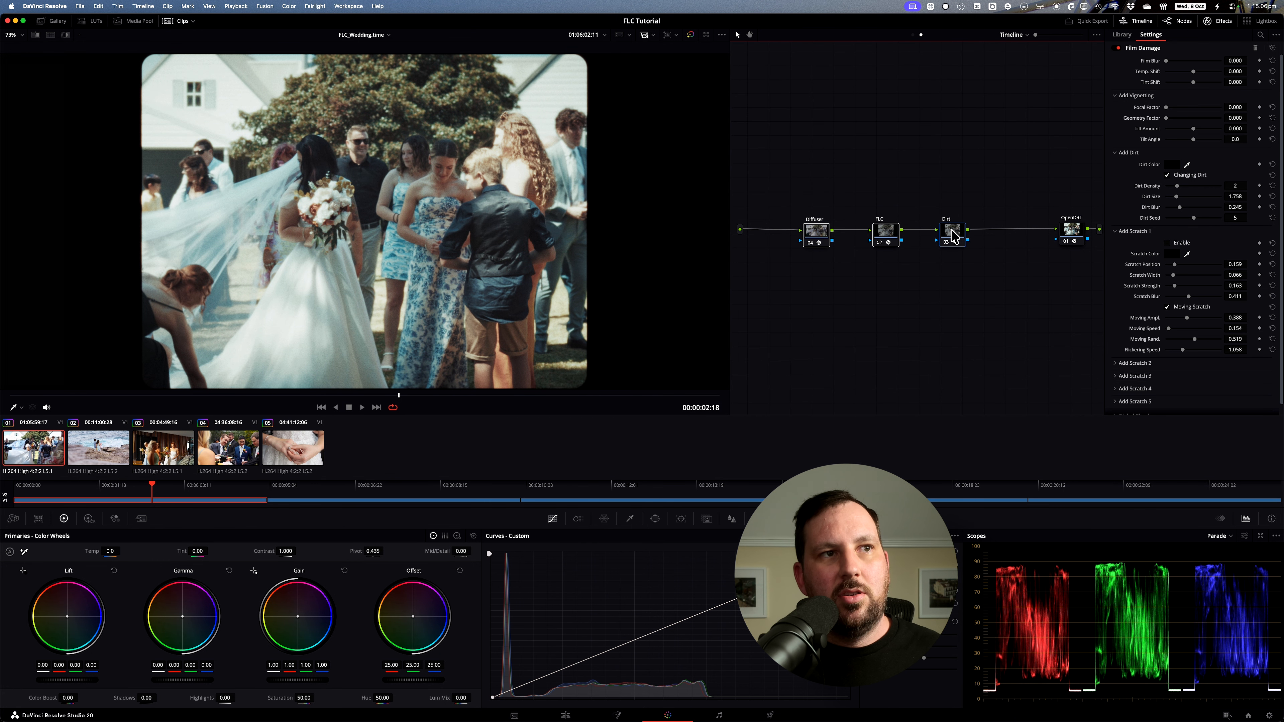
left_click(822, 235)
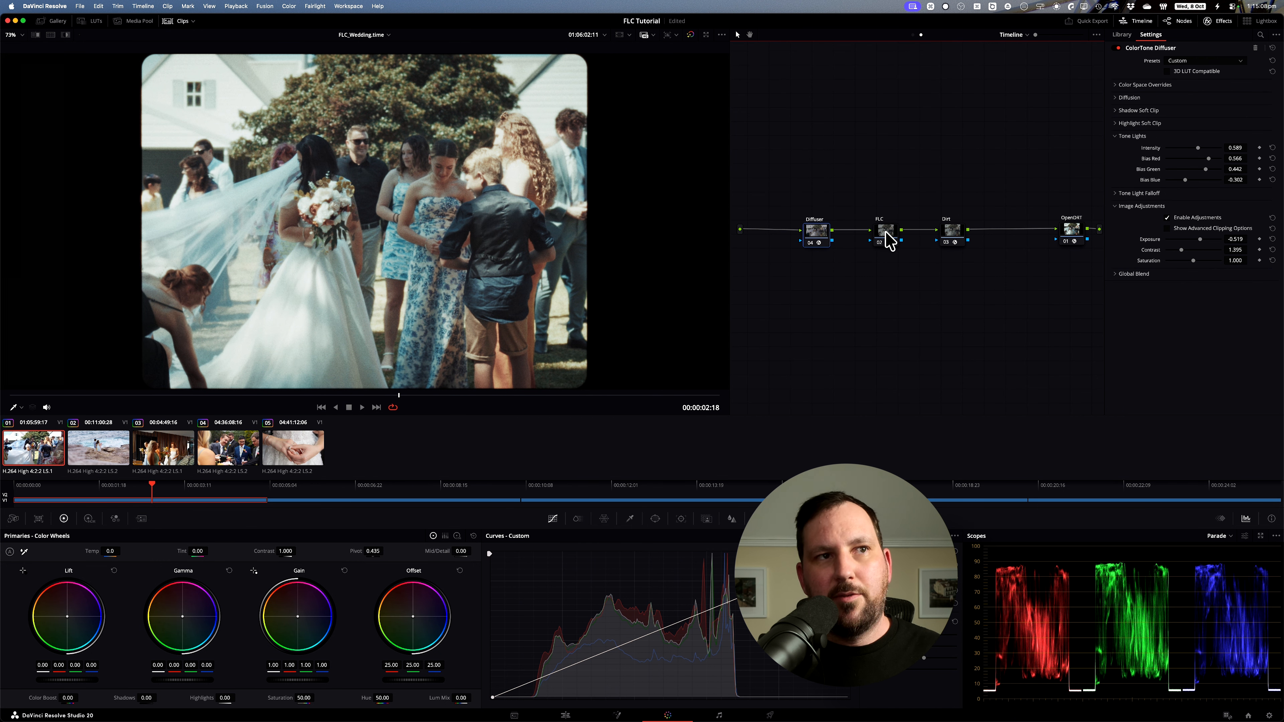
left_click(957, 237)
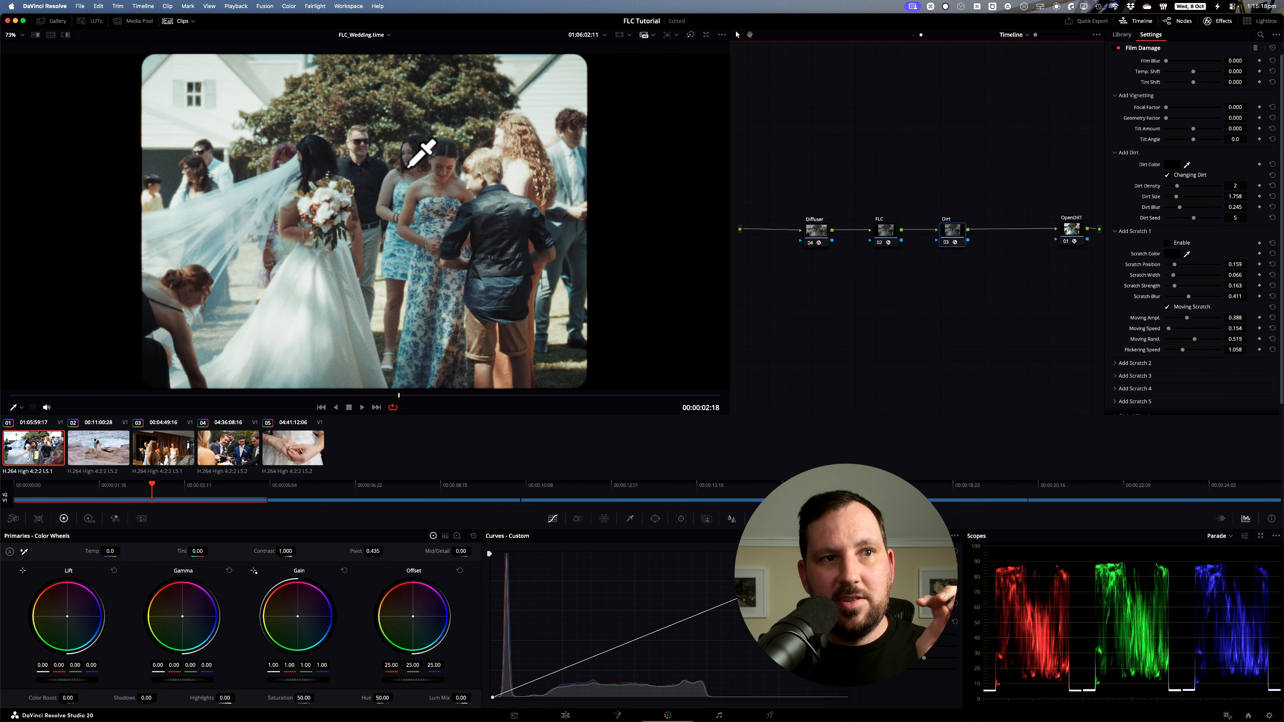
Step: Grab a still of the graded wedding frame into the gallery's Stills album
left_click(55, 21)
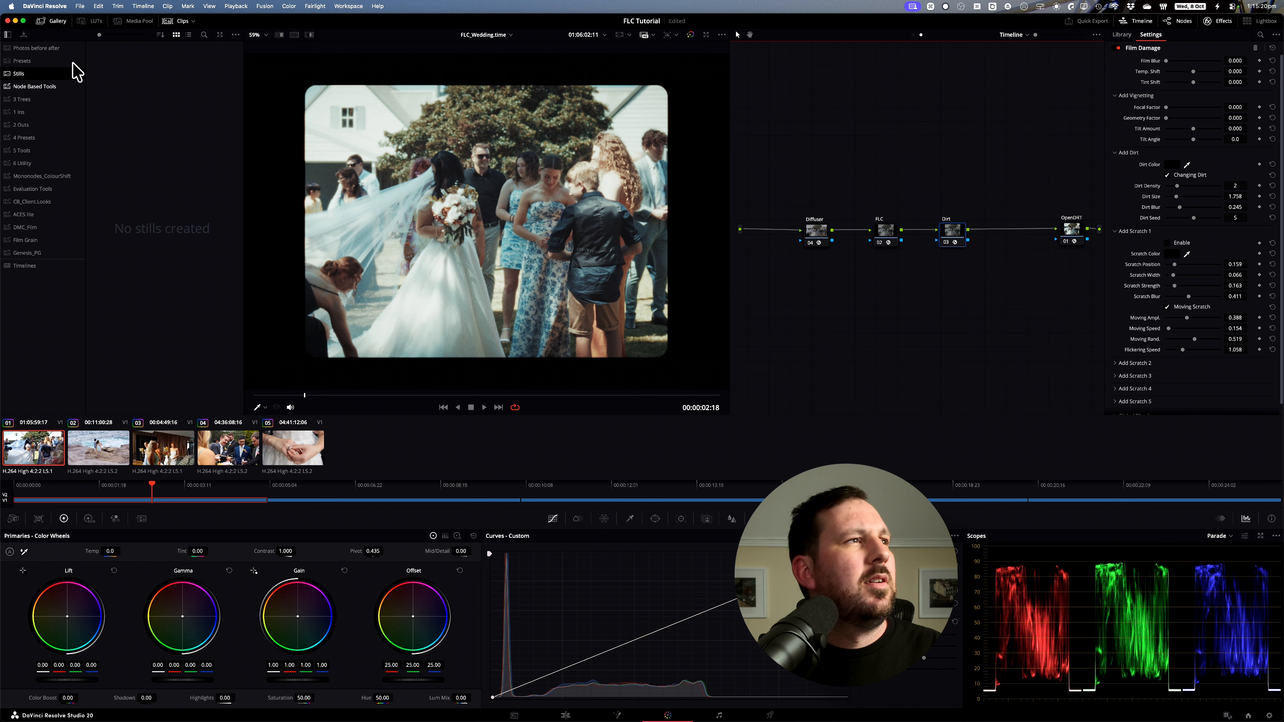
right_click(523, 212)
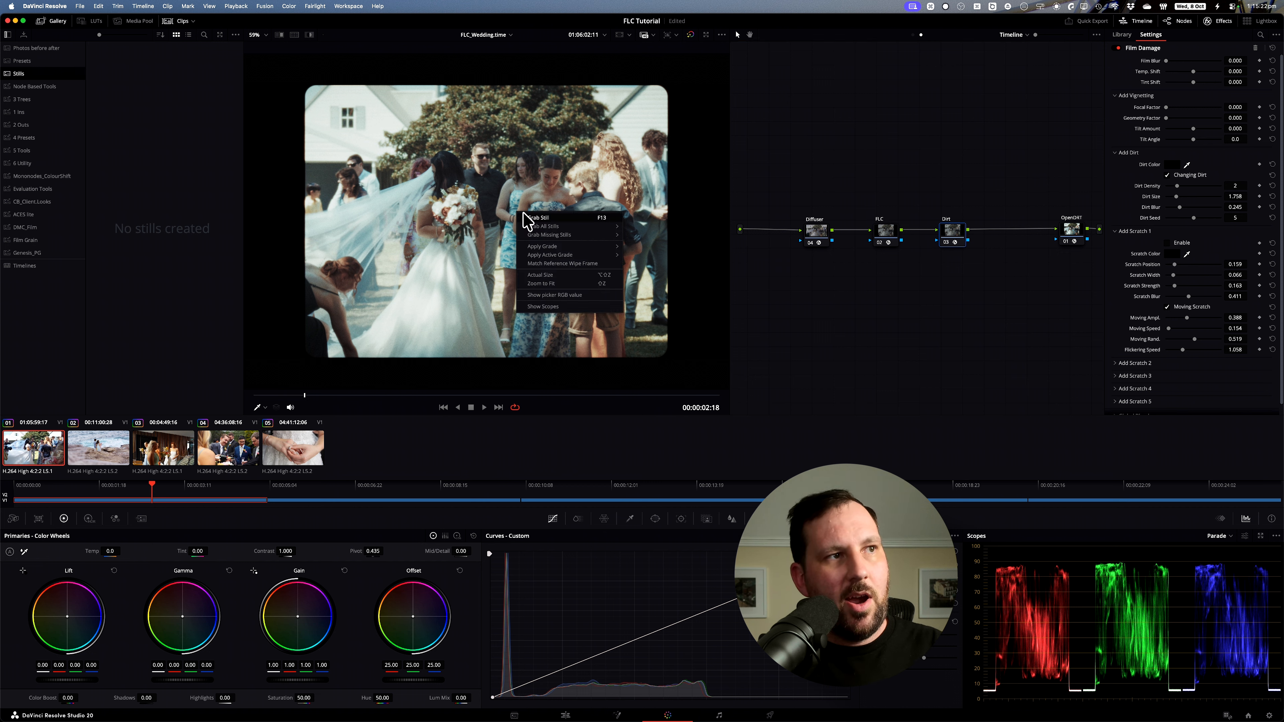
left_click(531, 222)
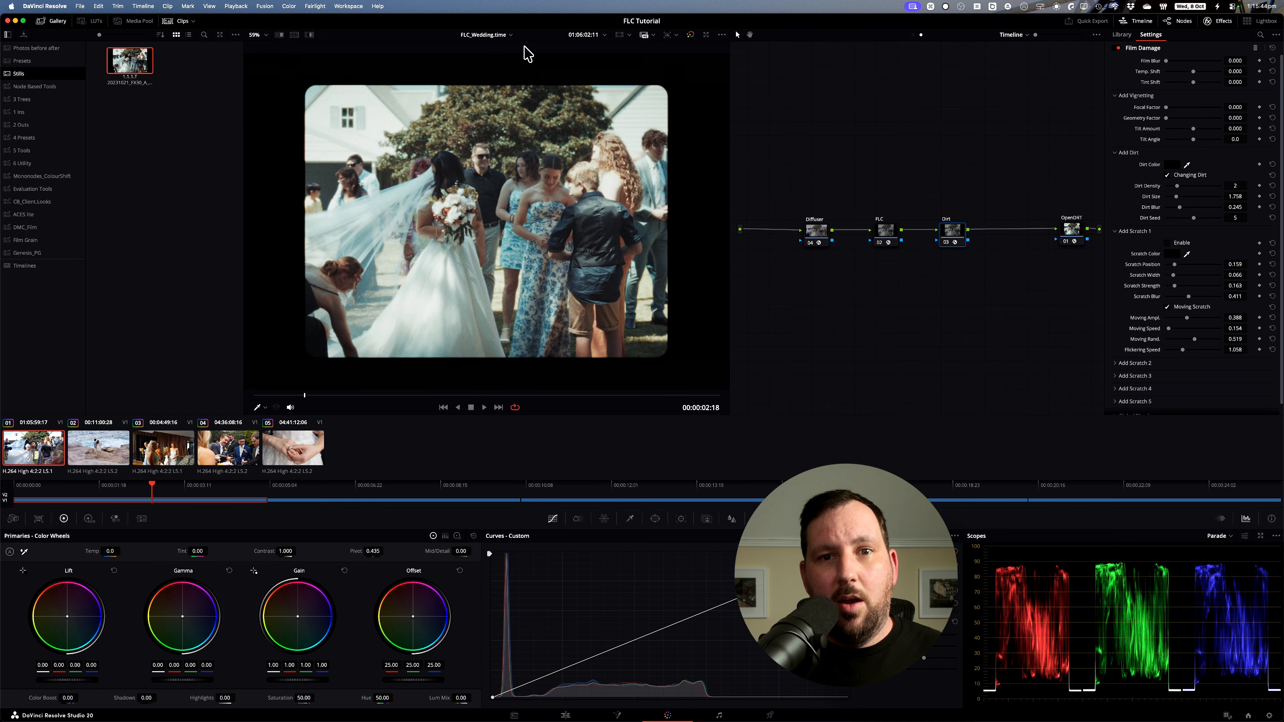
Step: Switch to the FLC_Charts.export timeline and apply the saved still's grade to the first clip's node
left_click(509, 35)
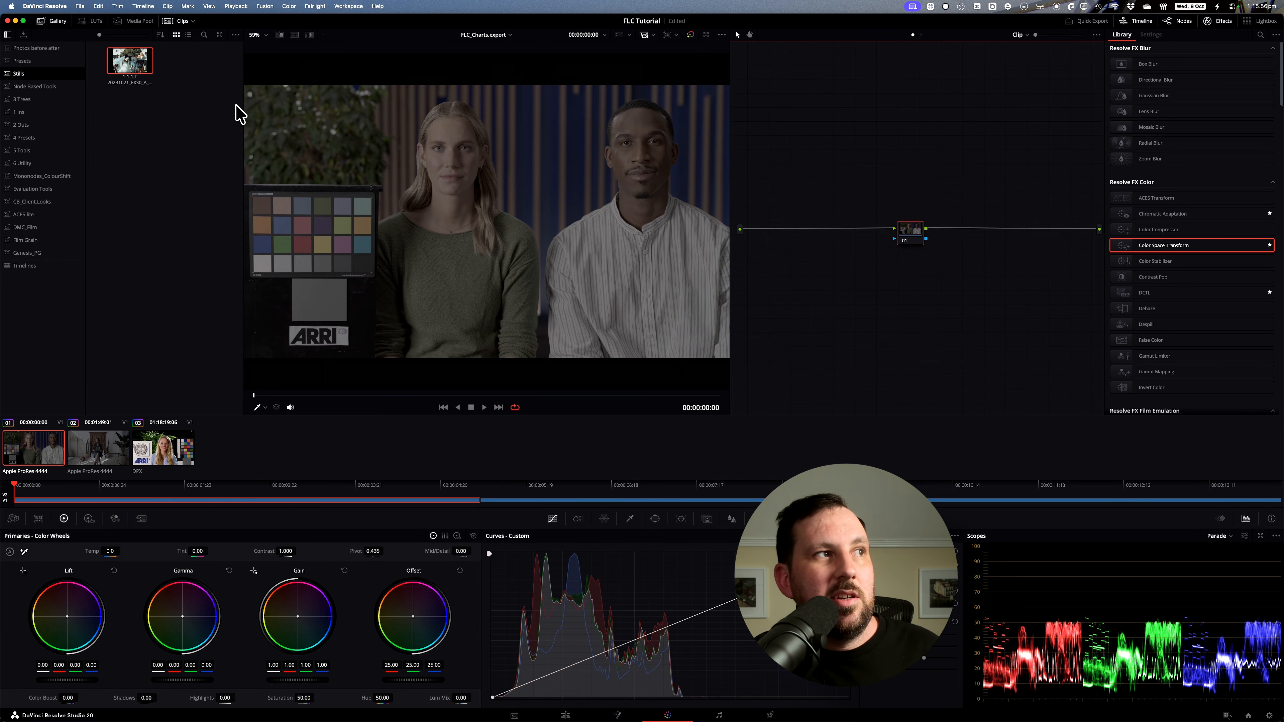
left_click_drag(141, 61, 914, 235)
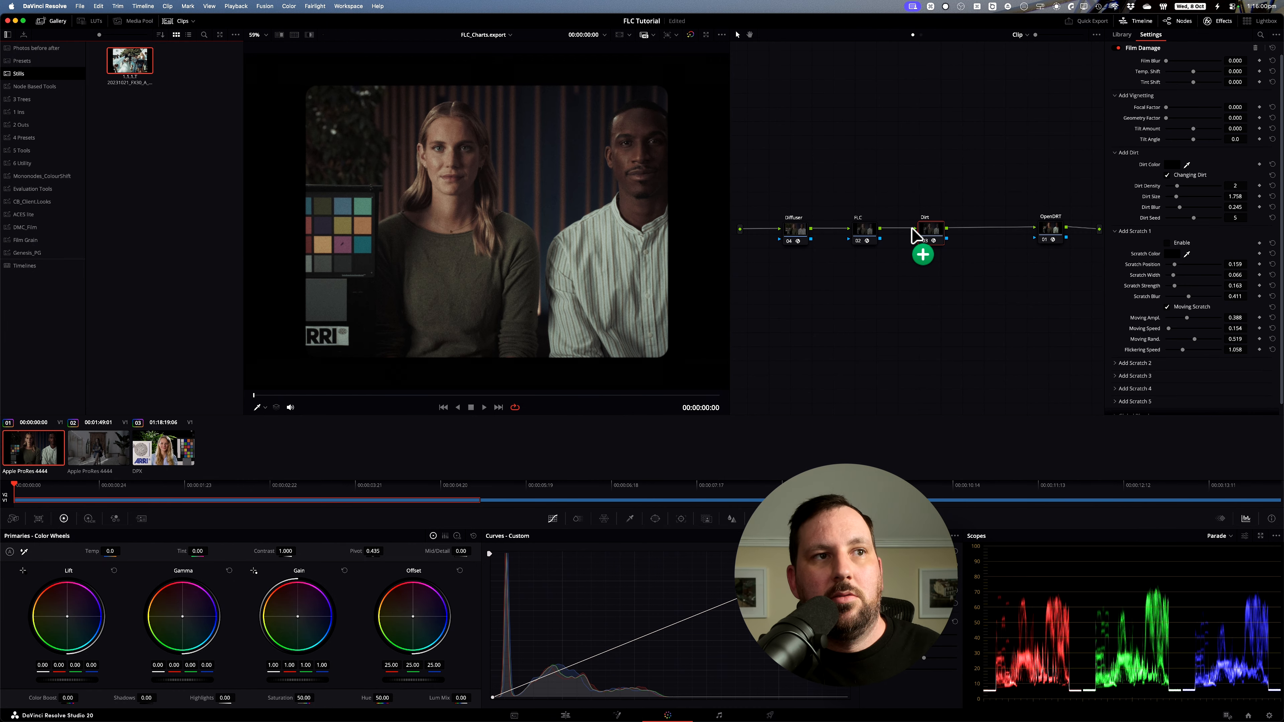